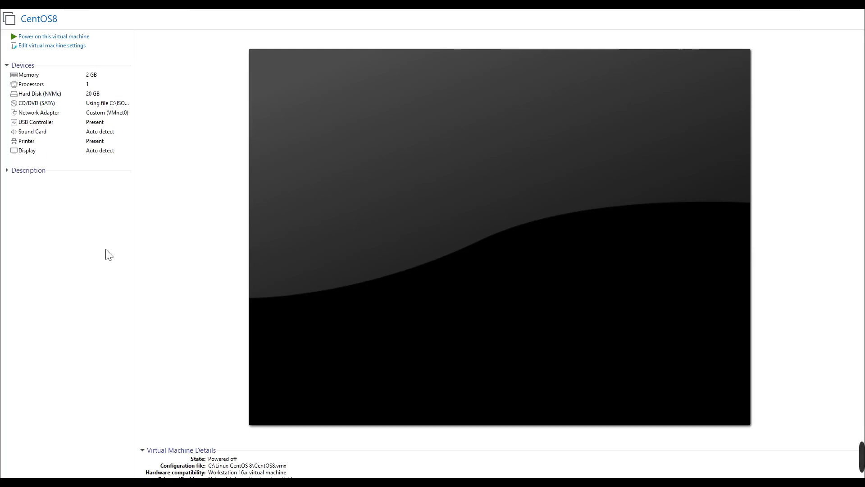
Power on the CentOS8 virtual machine and start the Install CentOS Linux 8 option with English (United States) as the installation language.
click(60, 36)
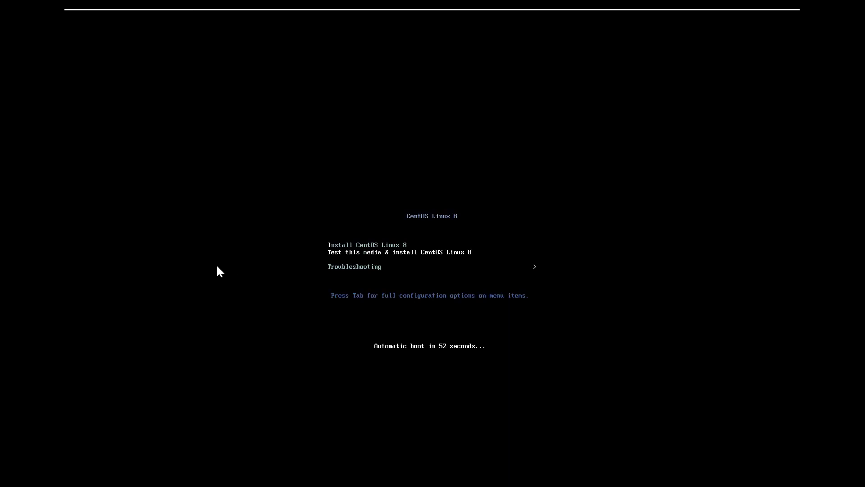
click(491, 234)
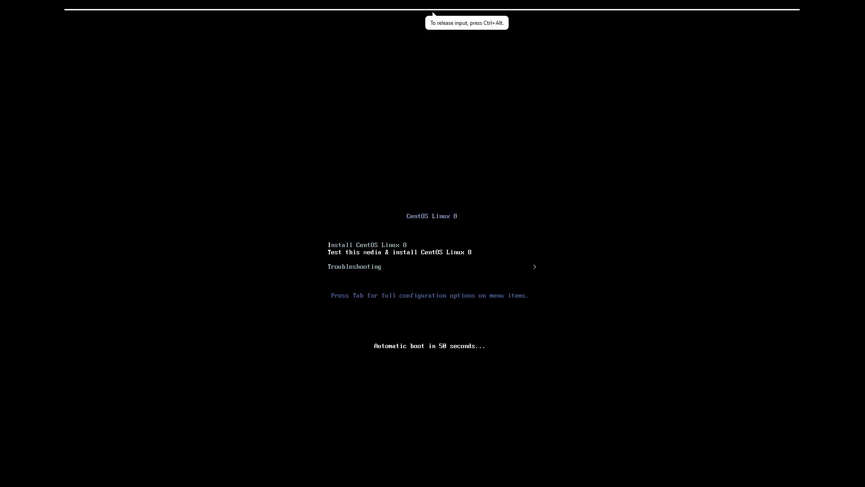
key(Up)
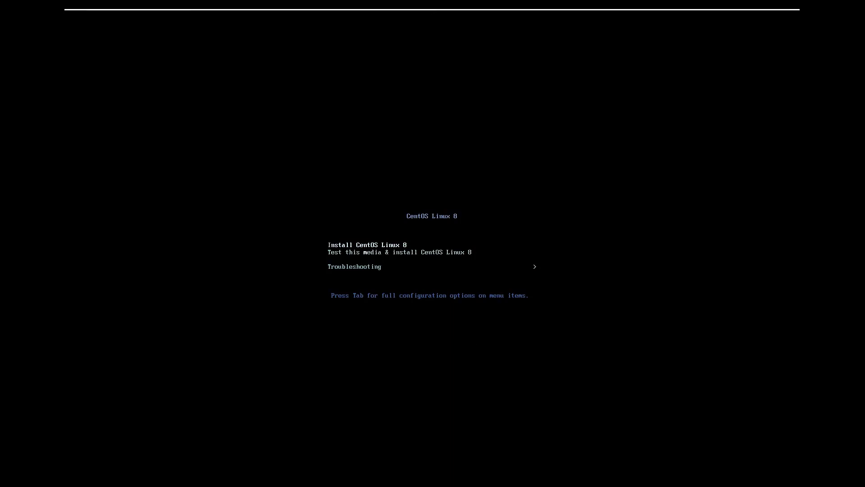
key(Return)
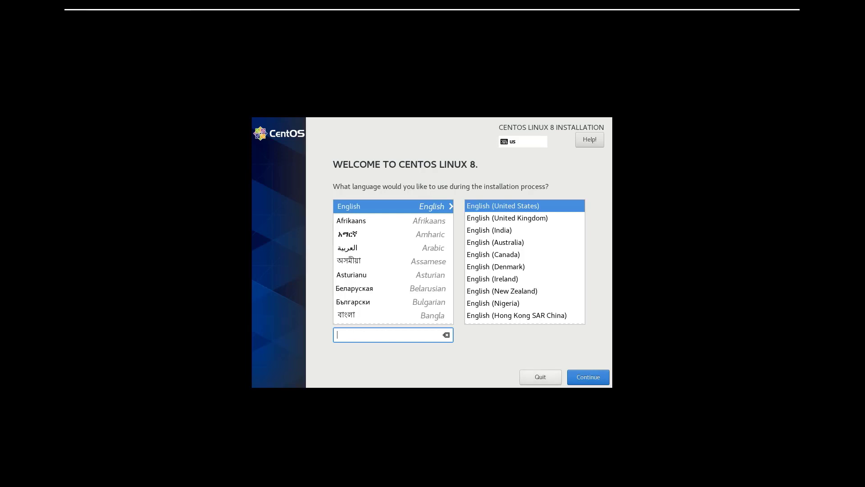
click(587, 377)
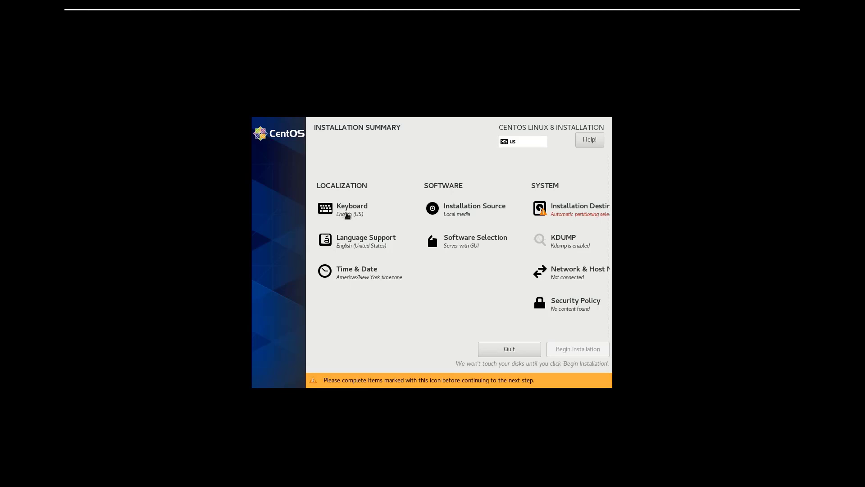
Test the English (US) keyboard layout with the text CentOS and keep English (United States) as the only installed language support.
click(348, 216)
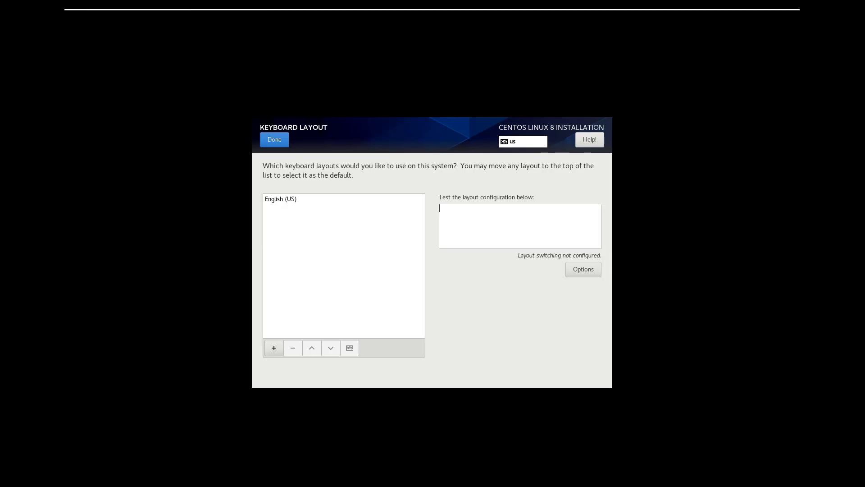
text(CentOS)
key(BackSpace)
key(BackSpace)
key(BackSpace)
key(BackSpace)
key(BackSpace)
key(BackSpace)
click(283, 140)
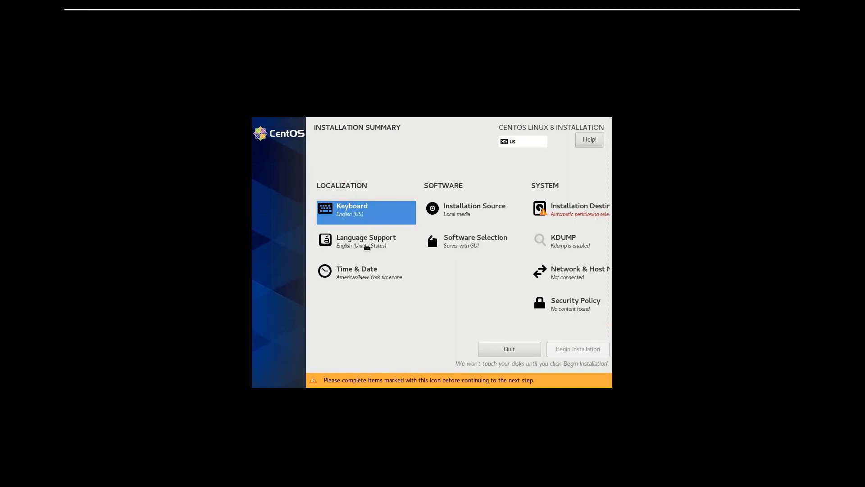
click(365, 246)
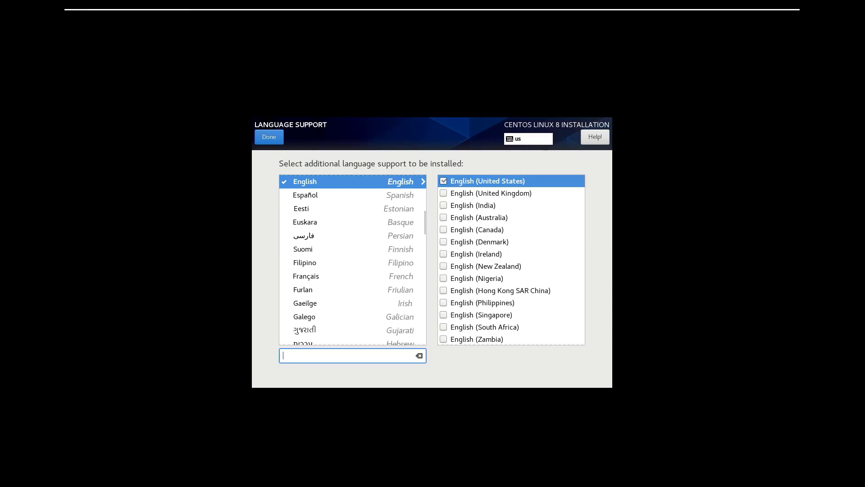
click(271, 138)
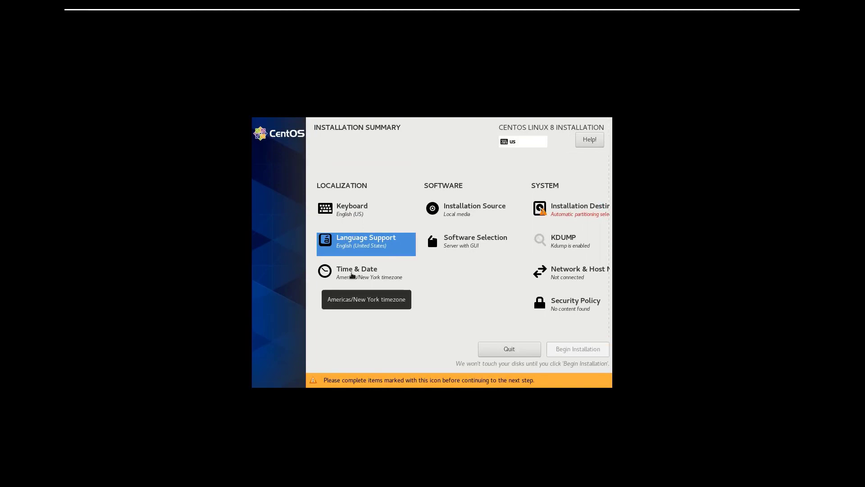
Set the time zone region to Asia and the city to Baku, and lower the clock's hour by one.
click(352, 274)
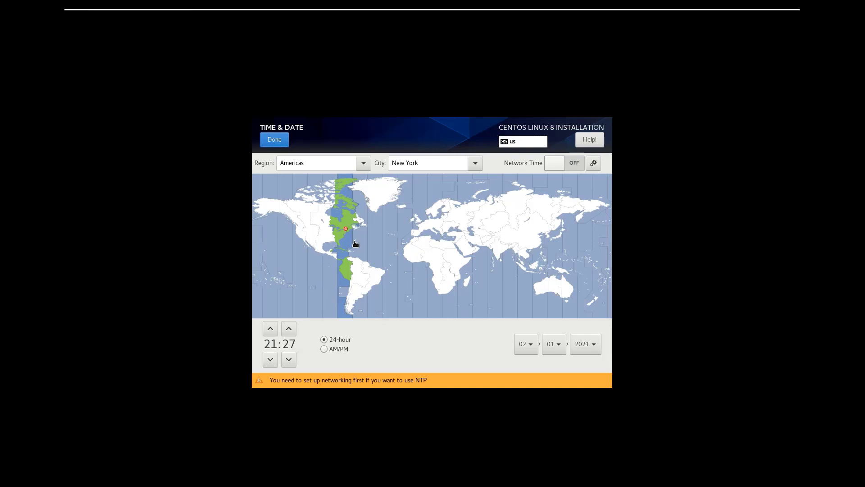
click(363, 162)
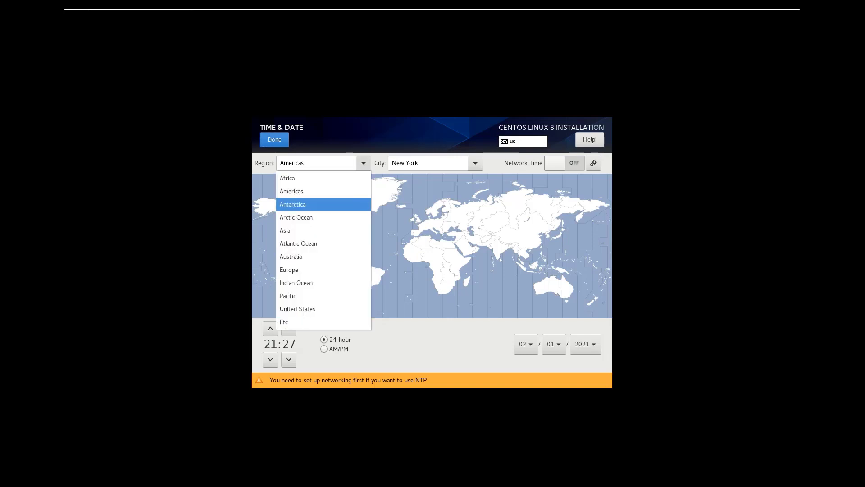
click(342, 230)
click(475, 164)
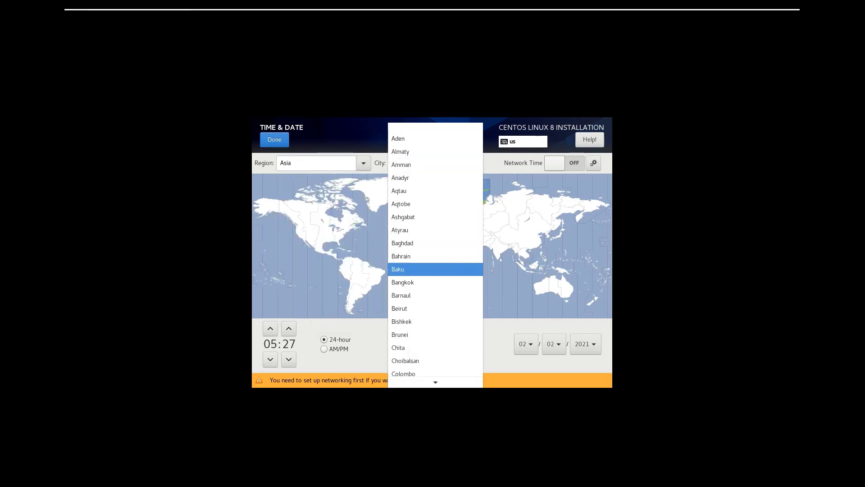
click(442, 269)
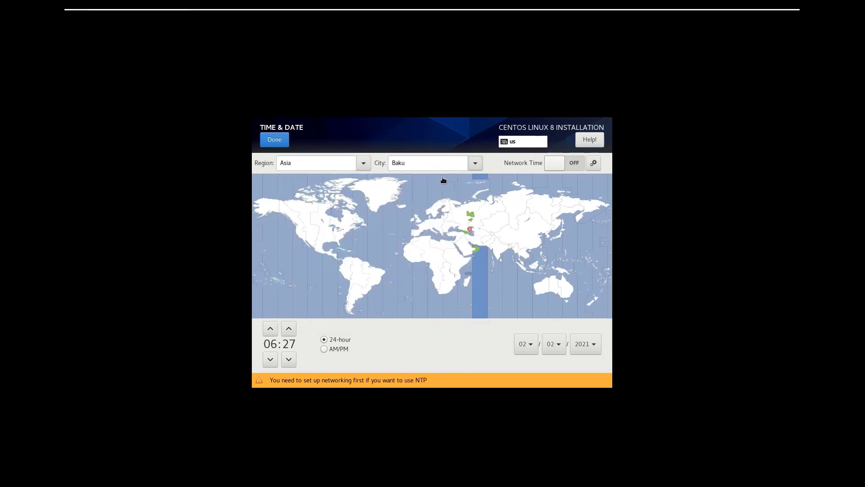
click(274, 361)
click(274, 361)
click(280, 142)
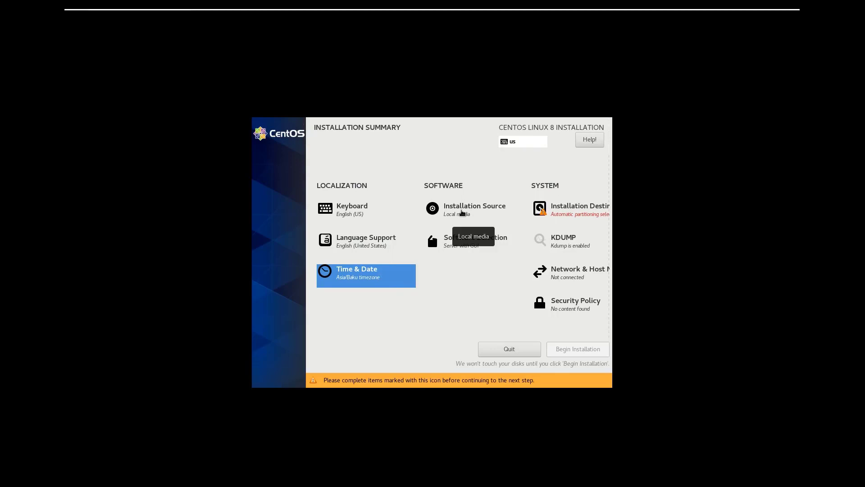
Use the auto-detected installation media with the AppStream repository enabled, and keep Server with GUI as the base environment.
click(462, 213)
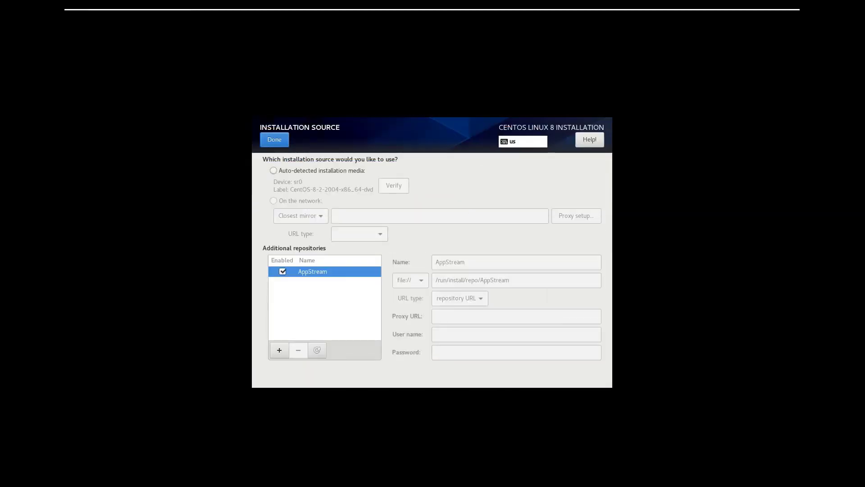
click(274, 171)
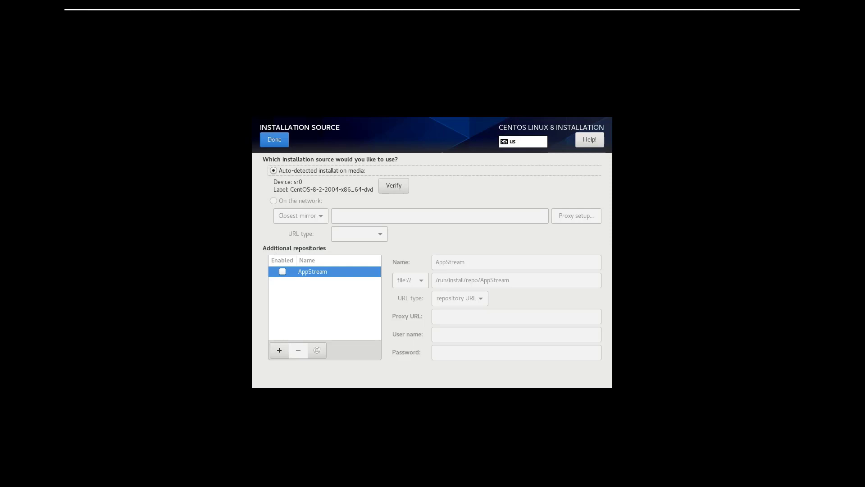
click(282, 271)
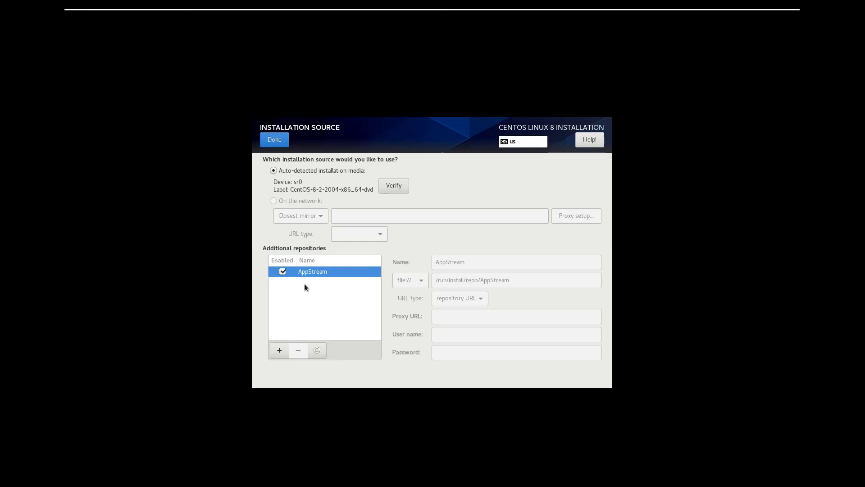
click(281, 140)
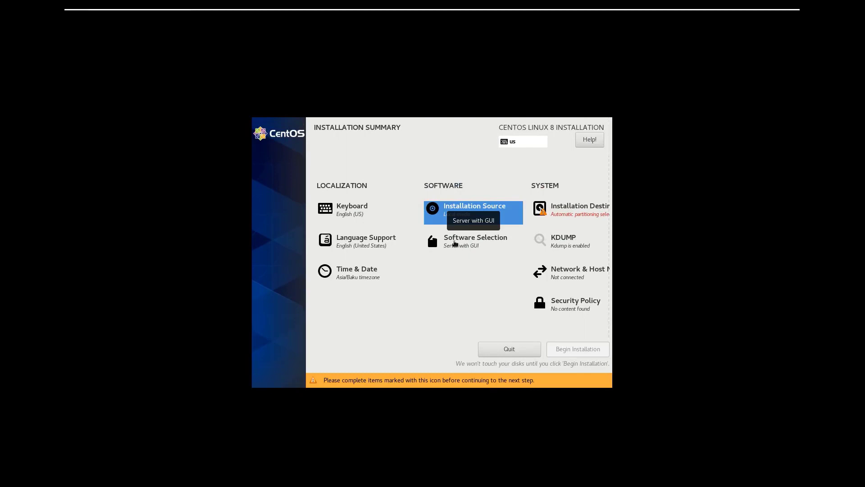
click(454, 242)
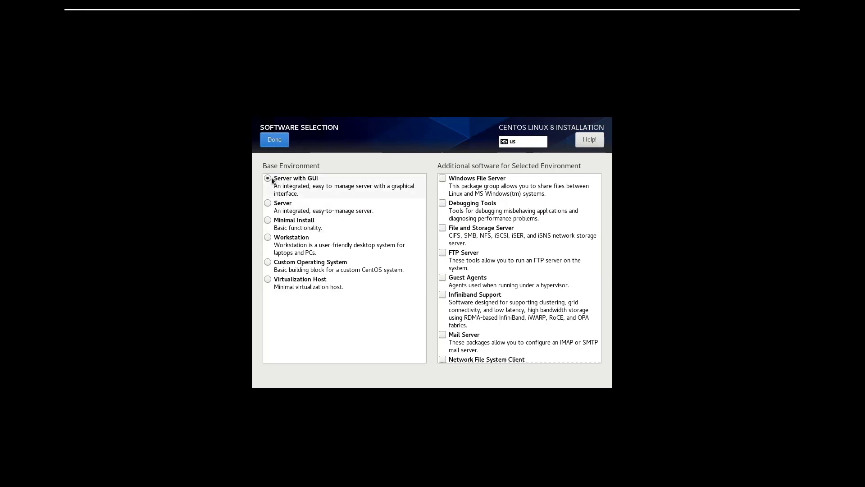
click(280, 141)
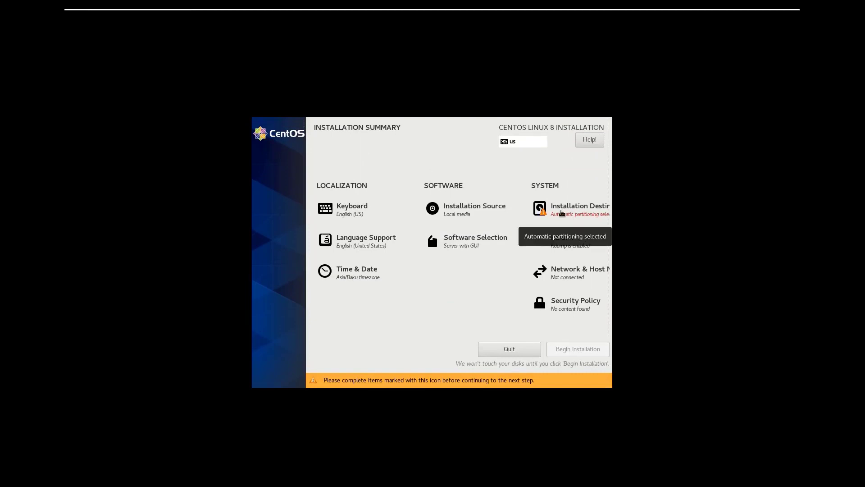
Select the 20 GiB VMware virtual NVMe disk as the installation destination with automatic storage configuration.
click(561, 212)
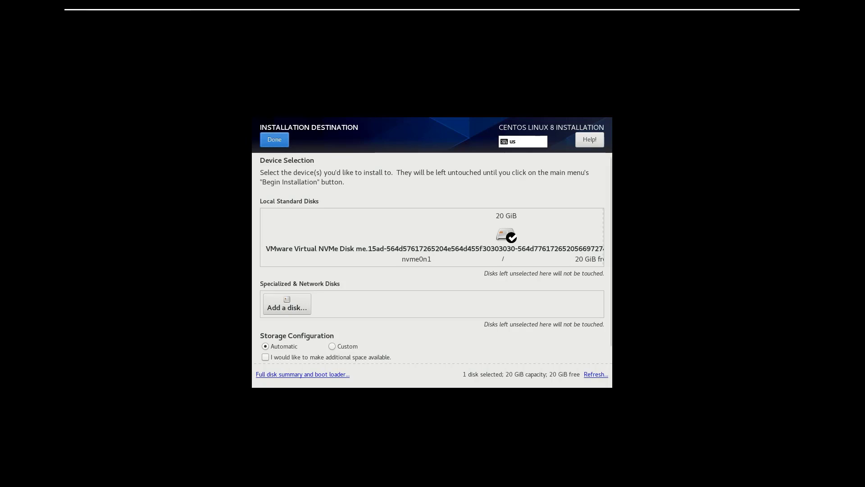
click(396, 243)
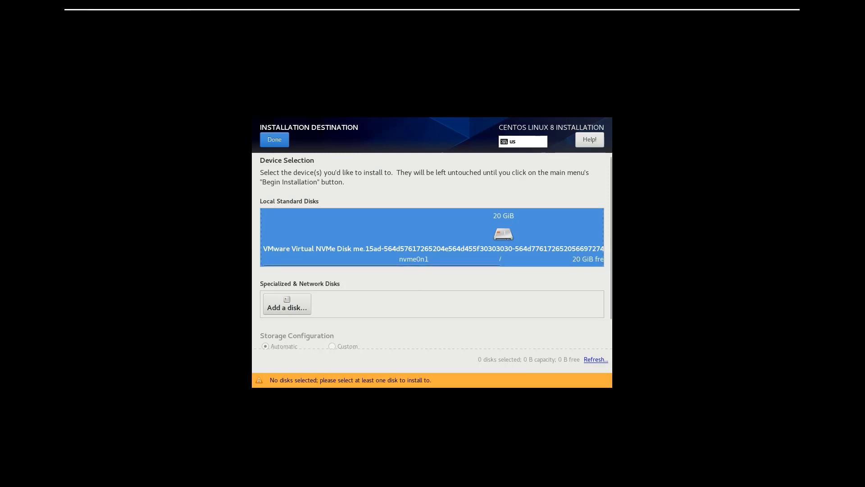
click(281, 139)
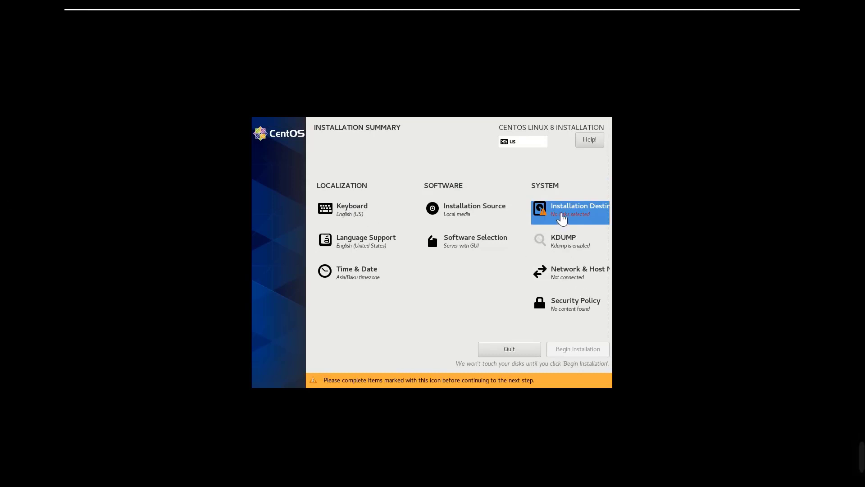
click(569, 216)
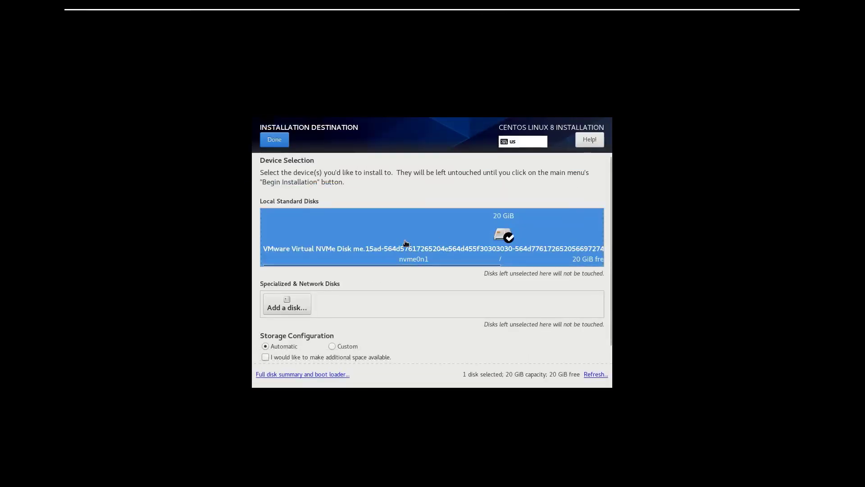
click(275, 139)
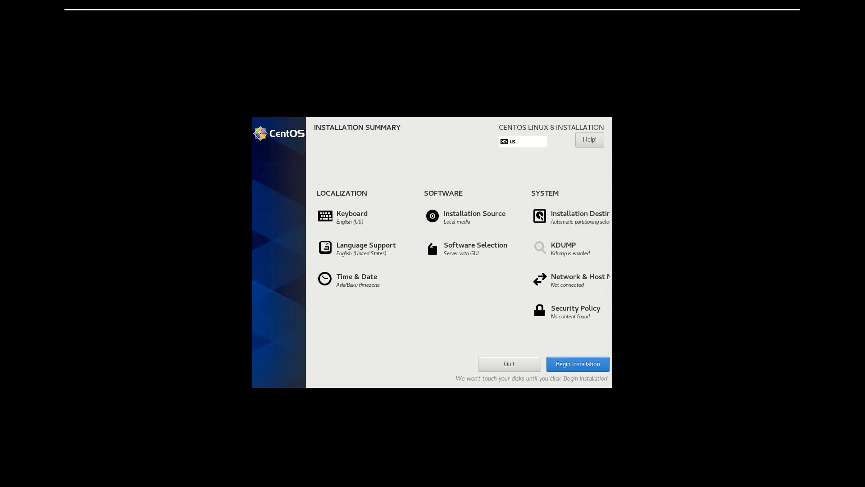
Review the KDUMP settings, keeping kdump enabled with automatic memory reservation.
click(433, 13)
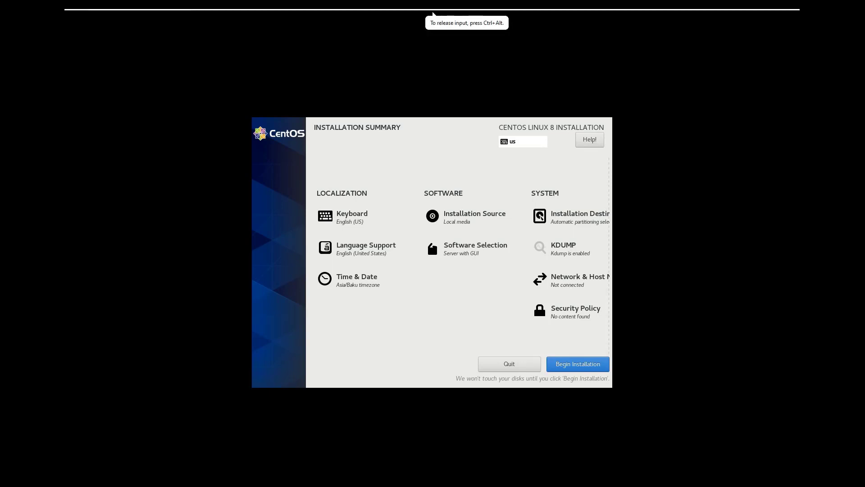
click(567, 251)
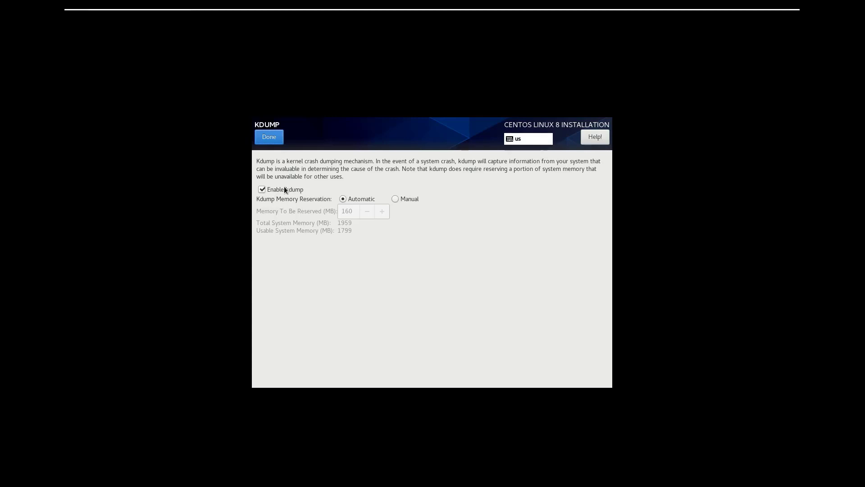
click(269, 137)
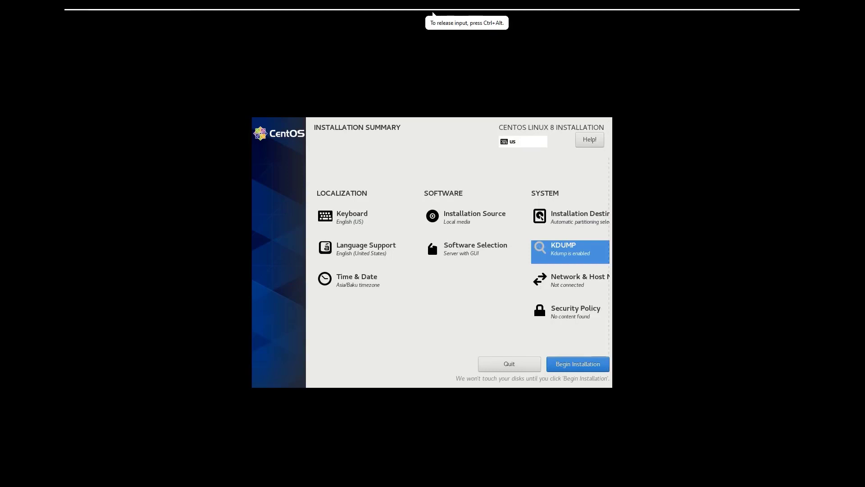
Set the system's host name to CentOS8 and turn on the Ethernet (ens160) connection.
click(571, 292)
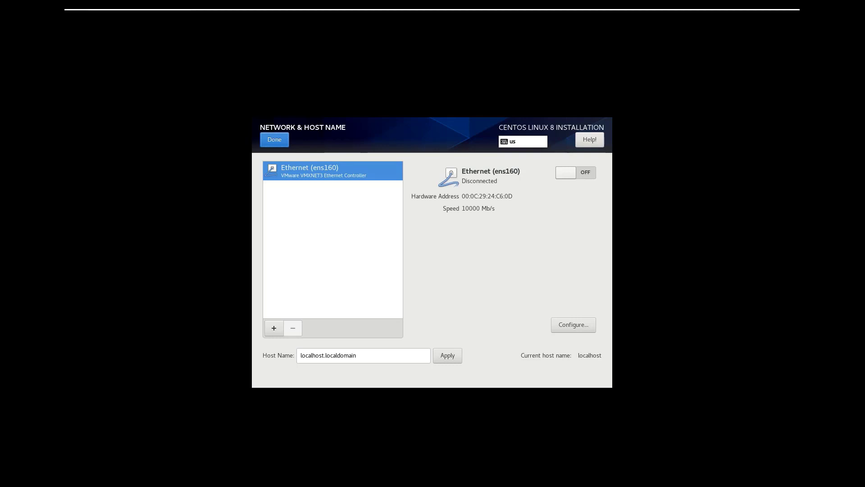
triple_click(364, 356)
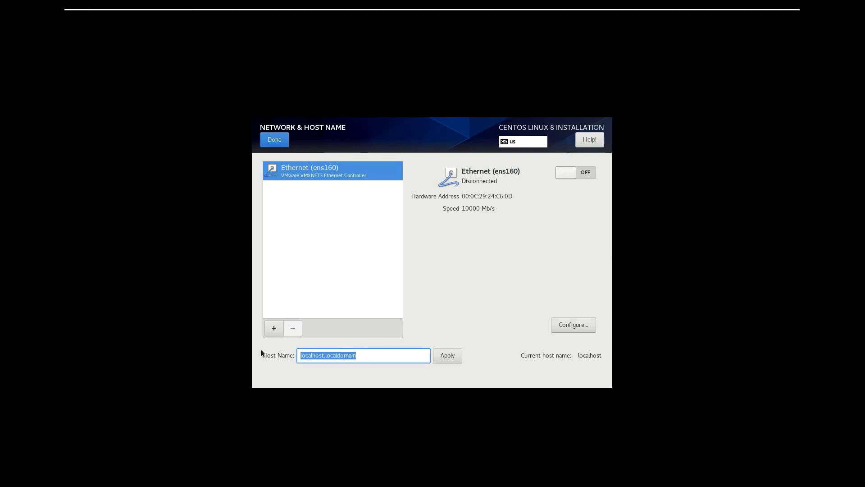
text(Cet)
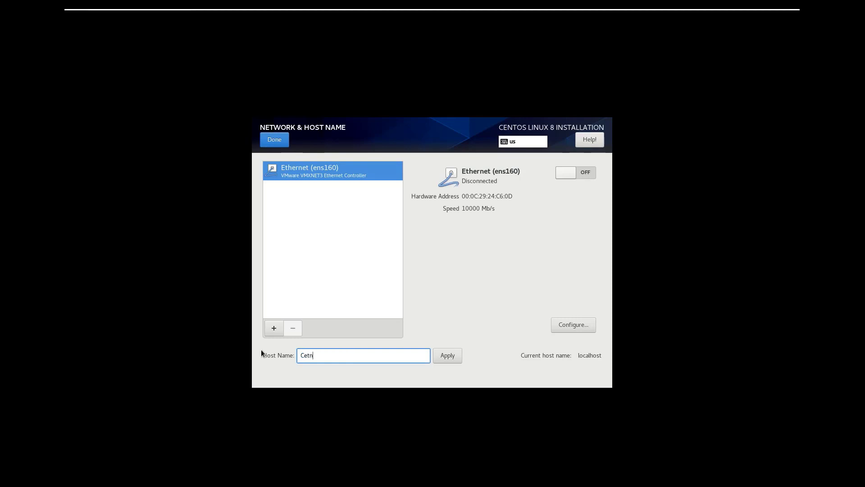
key(BackSpace)
text(ntOS8)
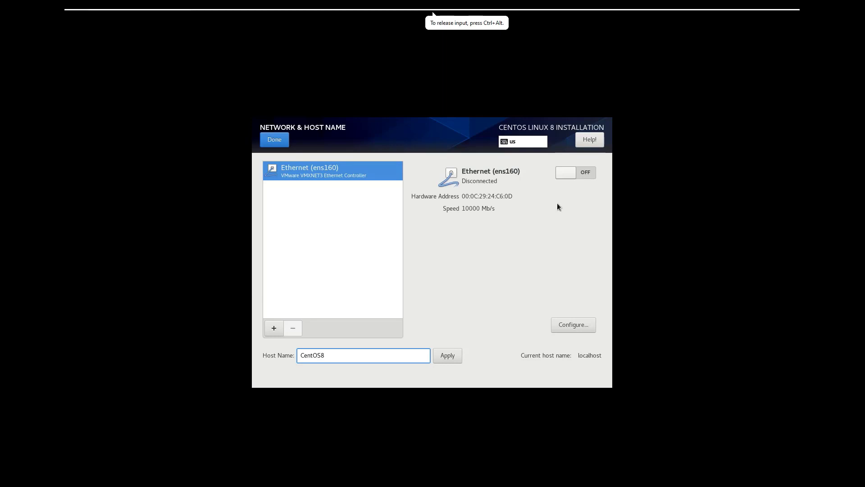
click(581, 173)
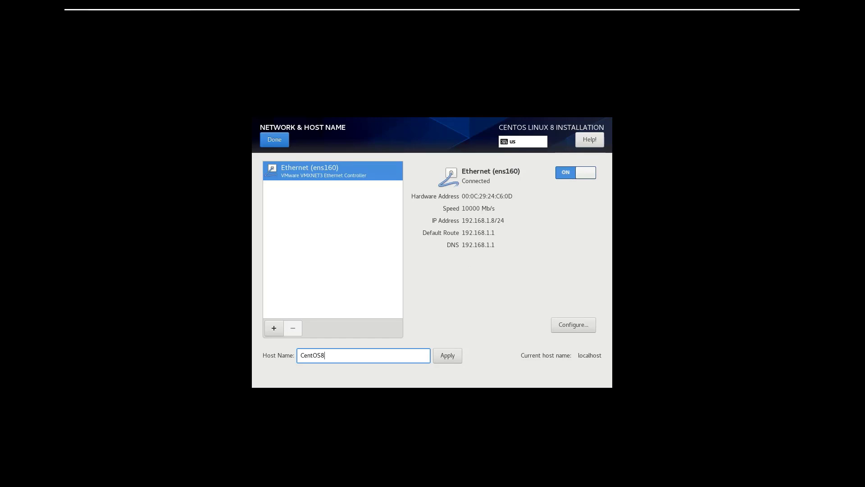
click(447, 356)
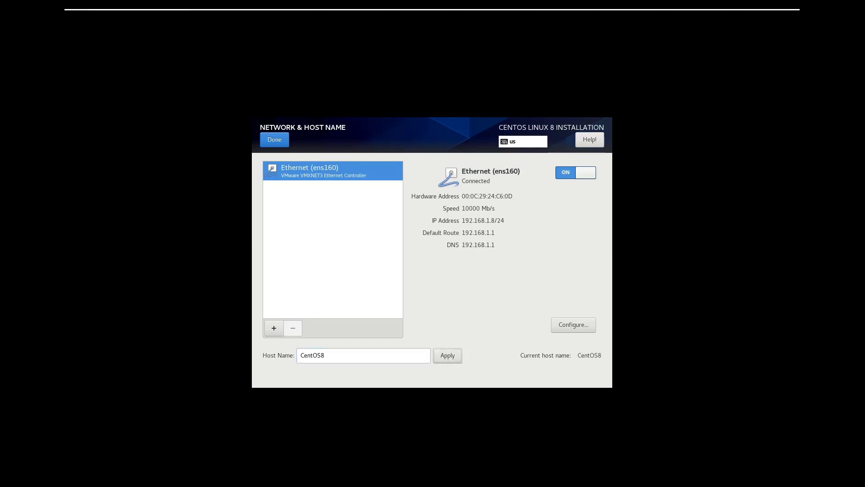
click(270, 141)
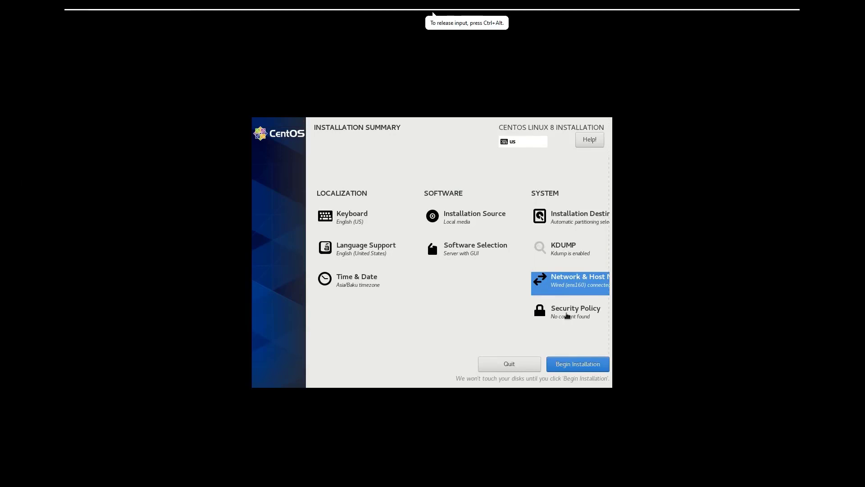
Check the Security Policy settings, leaving the content URL empty, and begin the CentOS Linux 8 installation.
click(567, 315)
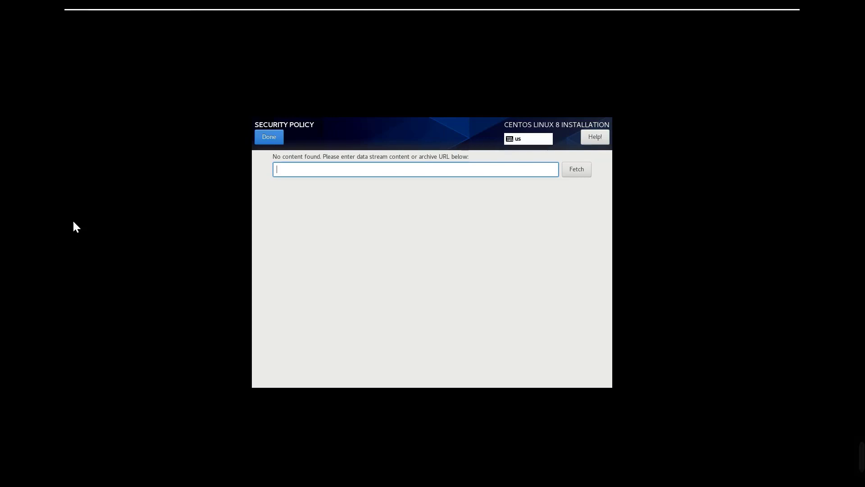
click(271, 137)
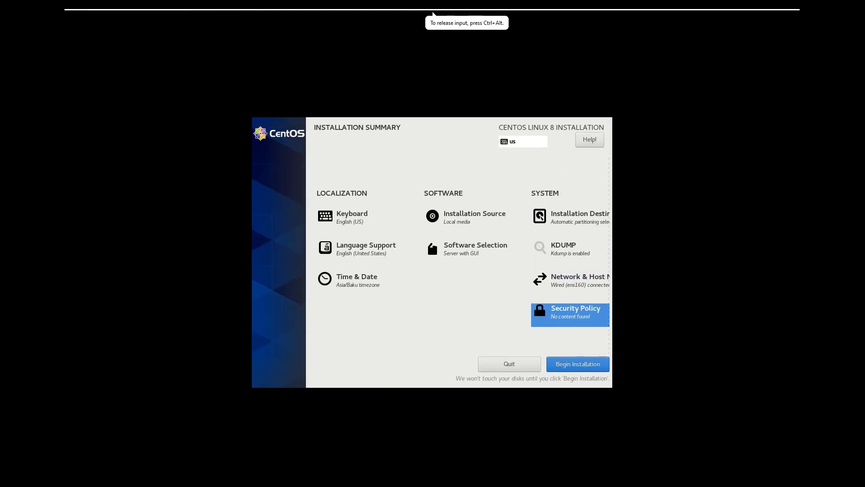
click(578, 364)
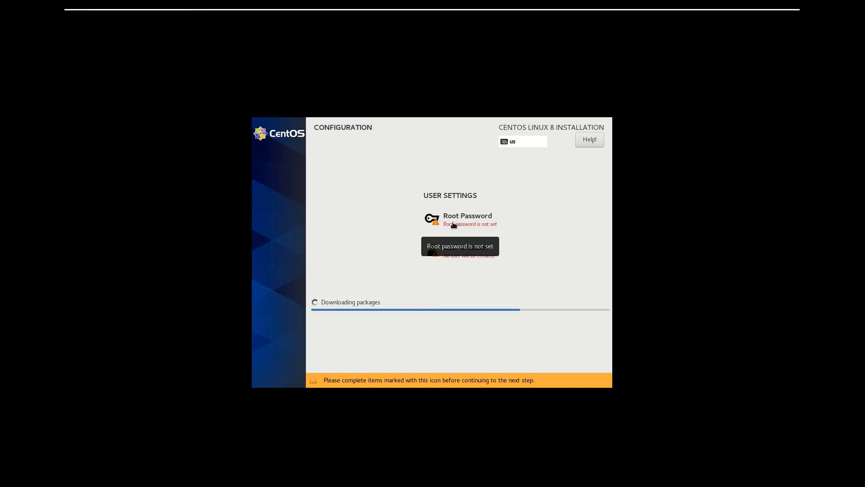
Set the root account's password by entering and confirming it in the installer's user settings.
click(453, 224)
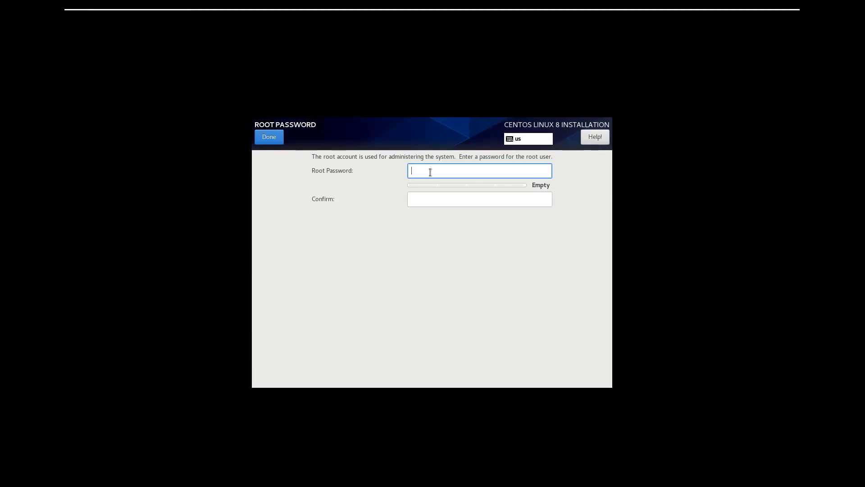
text(********)
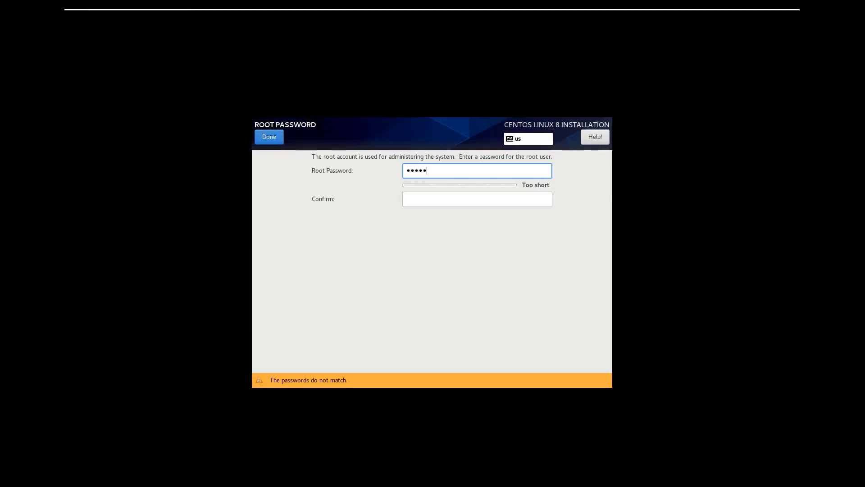
text(****)
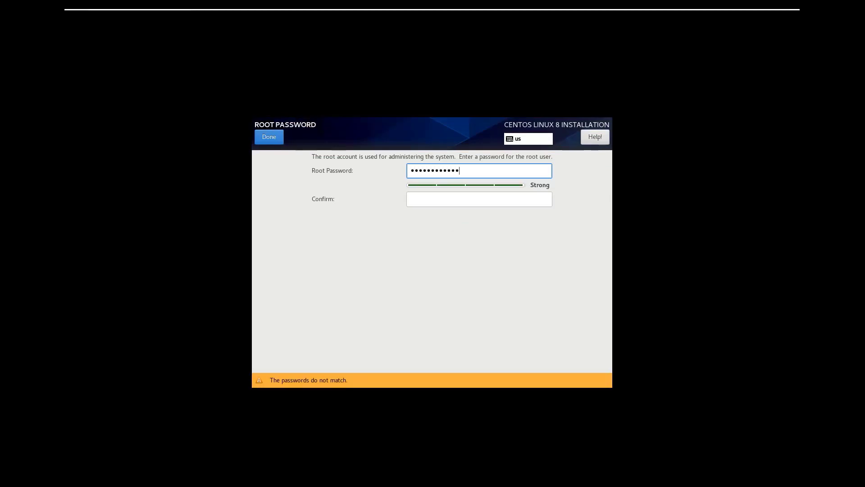
click(475, 197)
text(**)
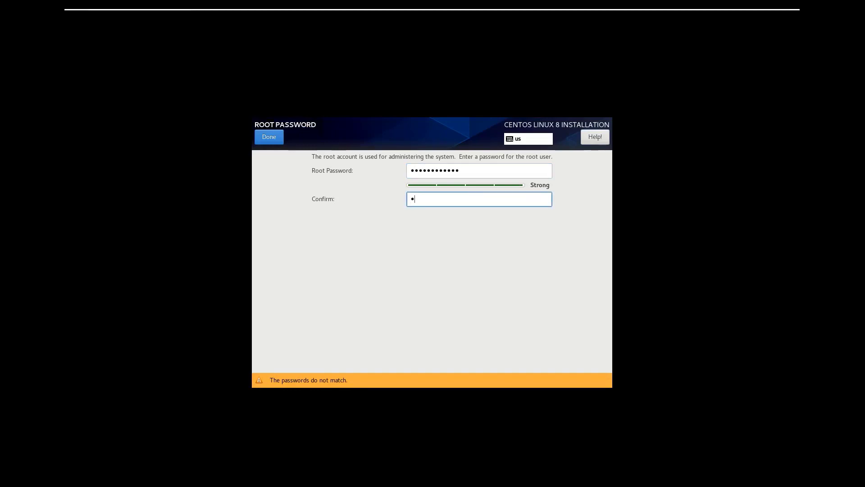
text(**********)
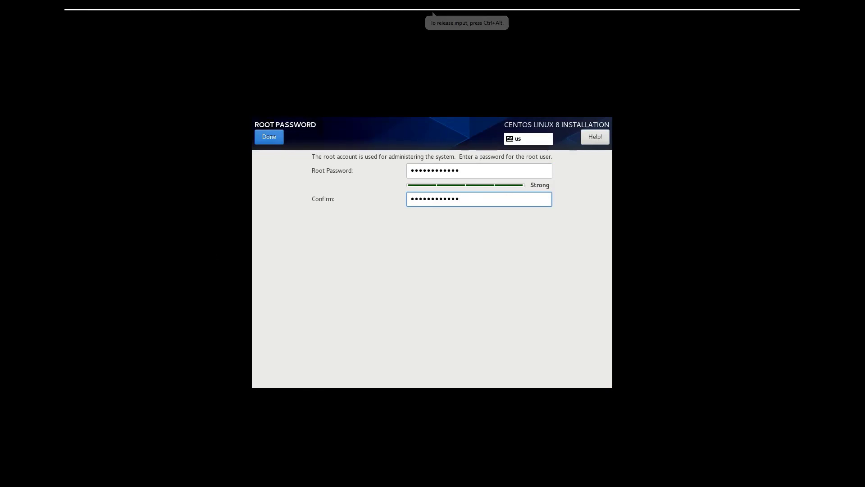
key(Return)
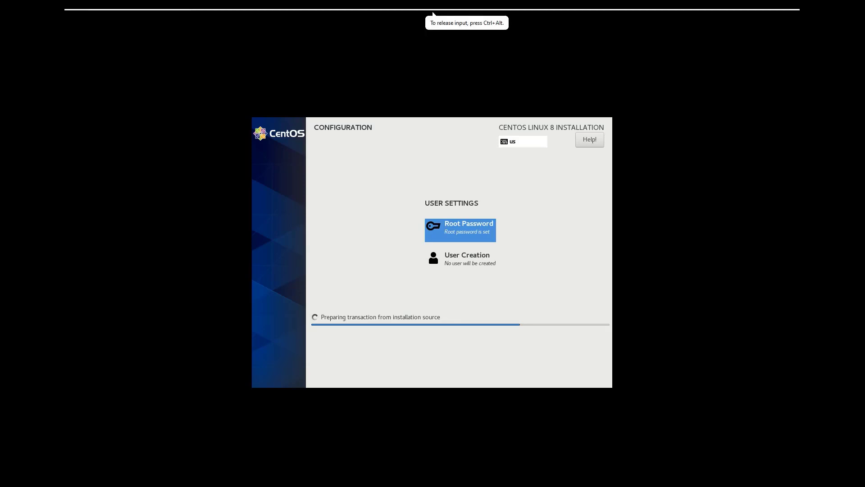
Start creating a user account by entering the user's full name, keeping the matching suggested user name.
click(477, 264)
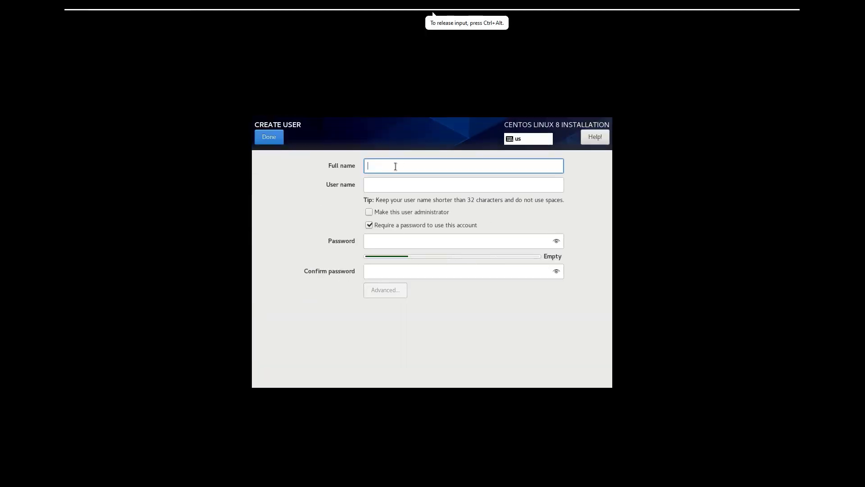
text(araz)
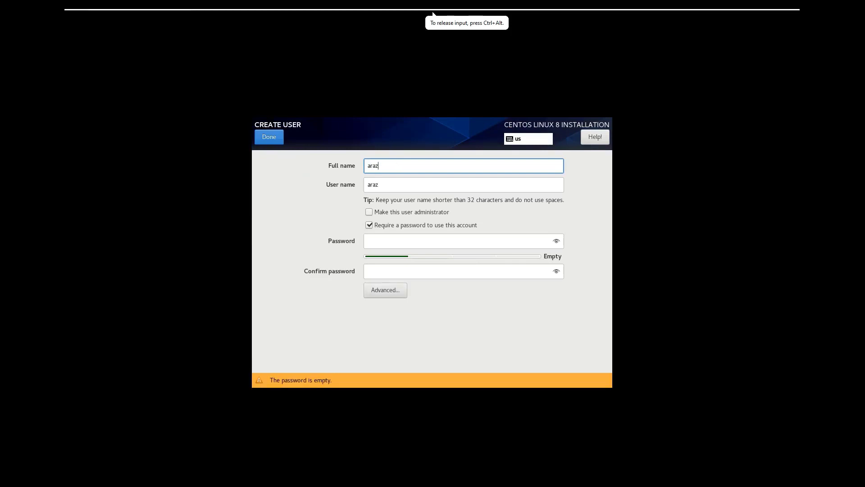
text(ahmadov)
key(Tab)
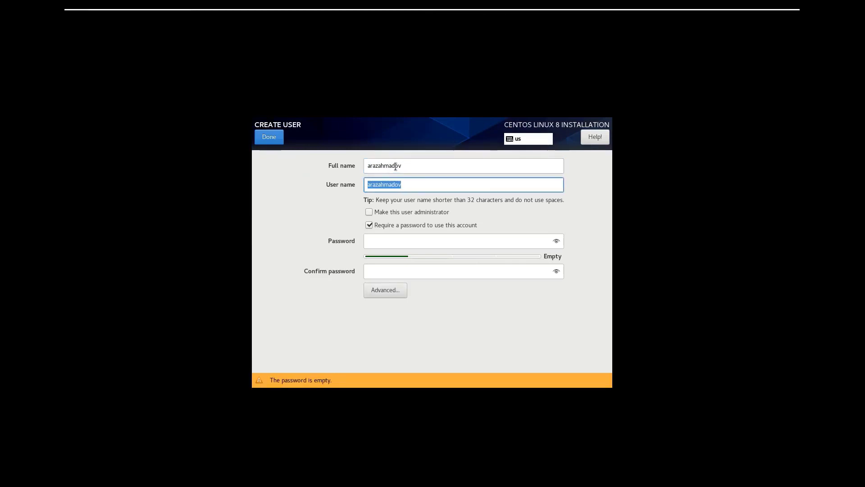
key(Tab)
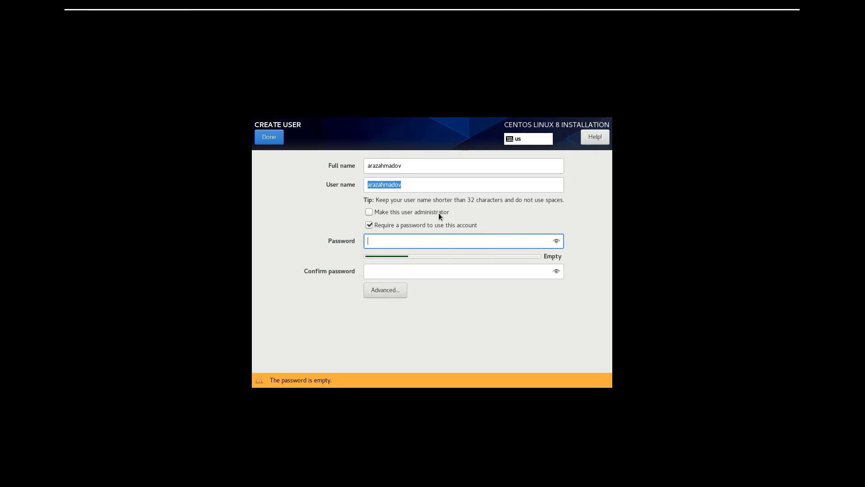
Enter and confirm the new user's account password, leaving the administrator option off, and save the account.
text(********)
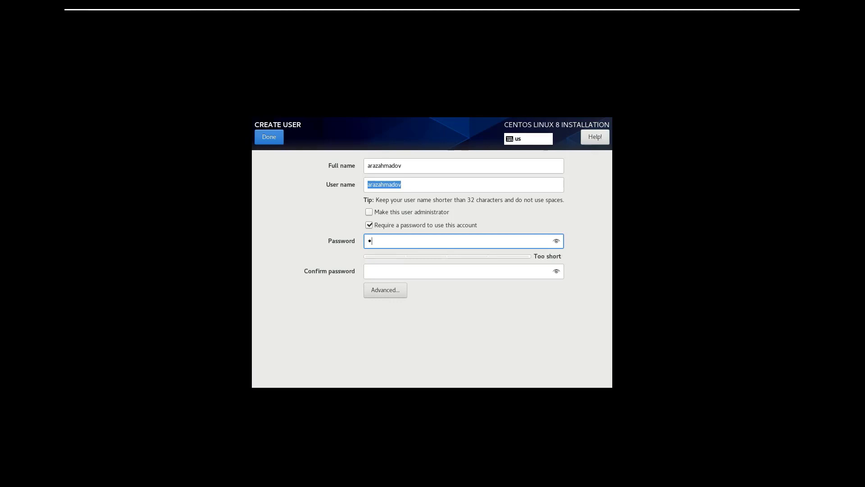
text(****)
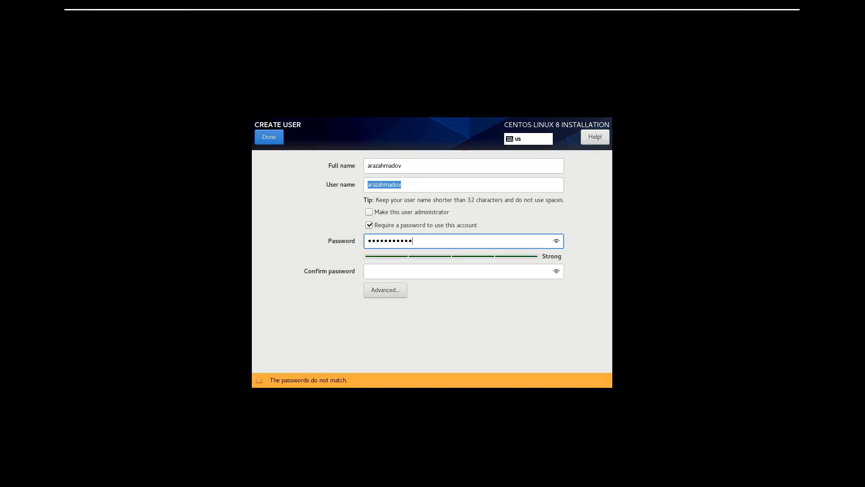
click(422, 266)
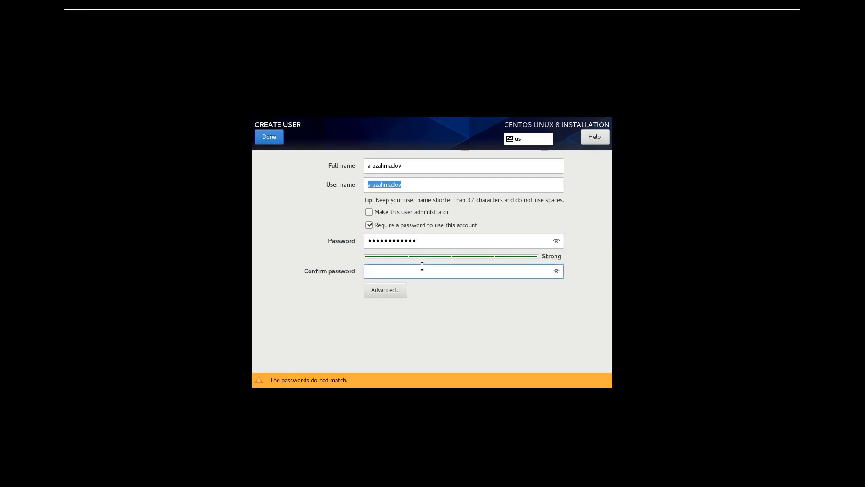
text(************)
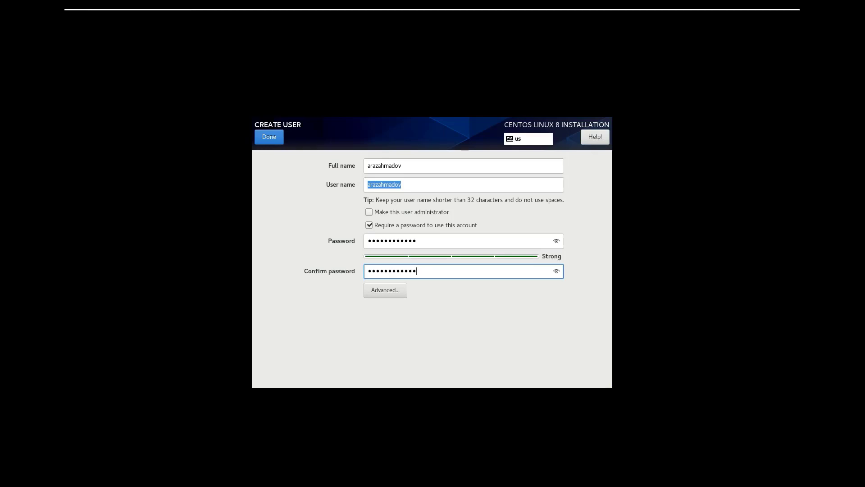
click(274, 136)
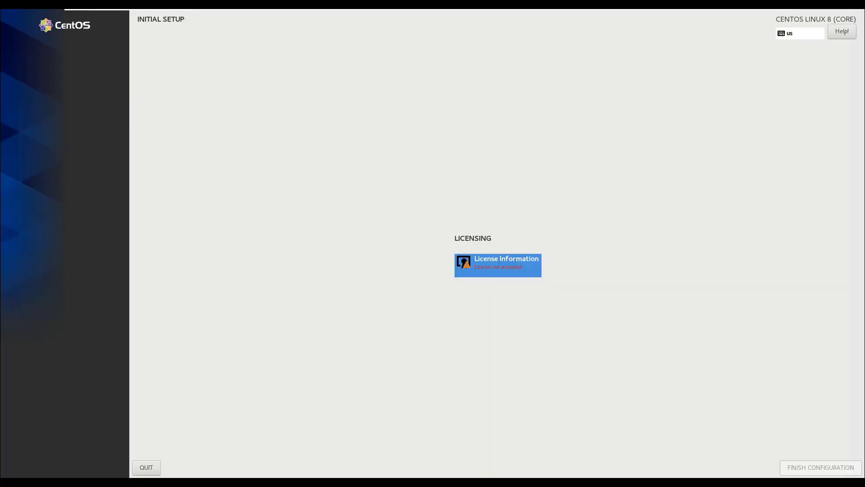
Accept the CentOS 8 Linux license agreement in Initial Setup and finish the configuration.
click(512, 269)
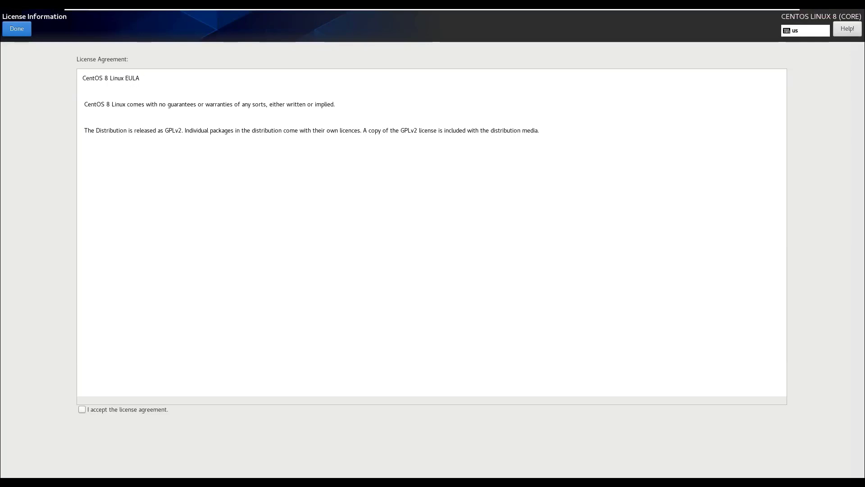
click(82, 408)
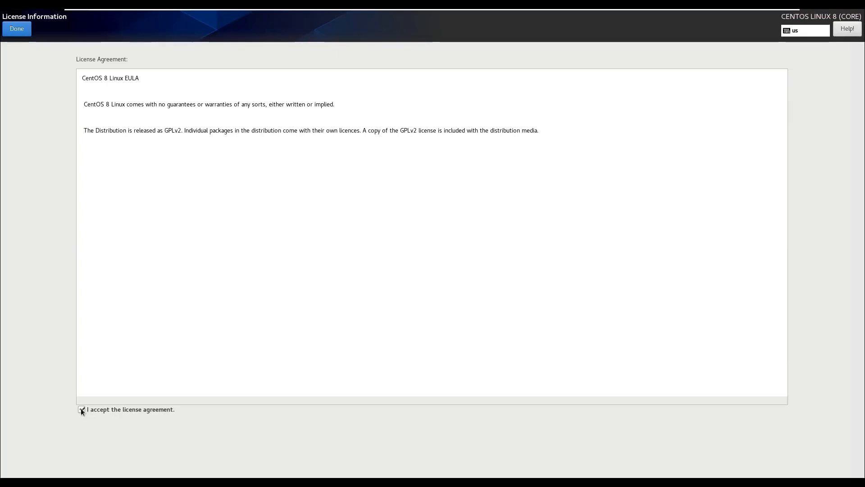
click(18, 30)
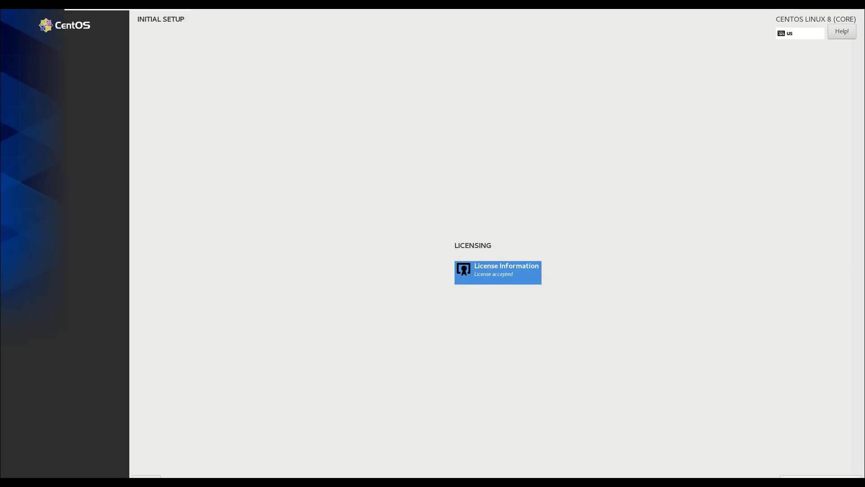
click(820, 476)
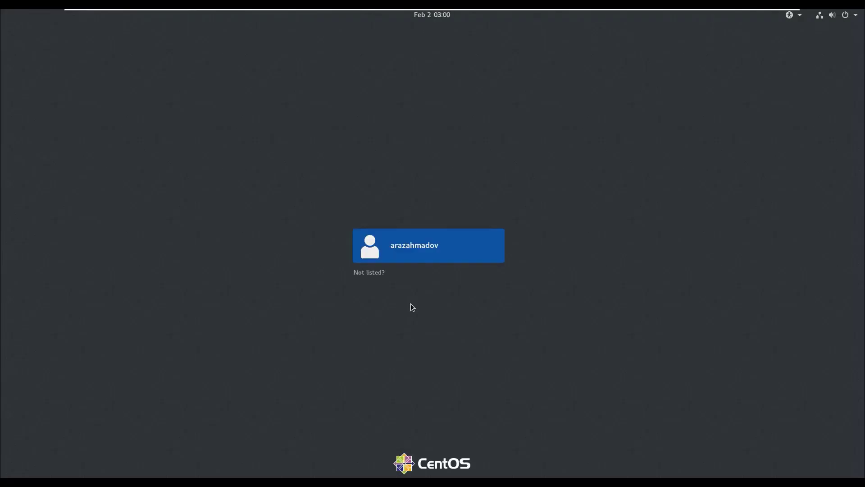
Sign in to CentOS as the newly created user by entering the account password.
click(451, 254)
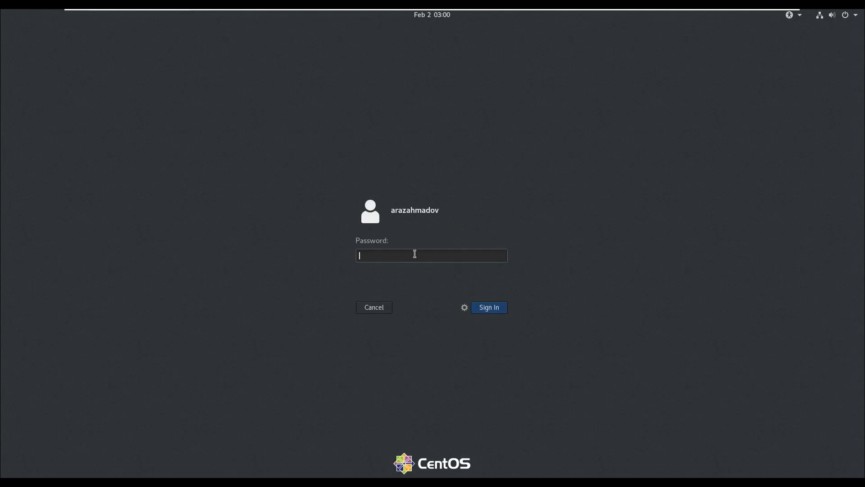
text(•••••••••••••)
key(Return)
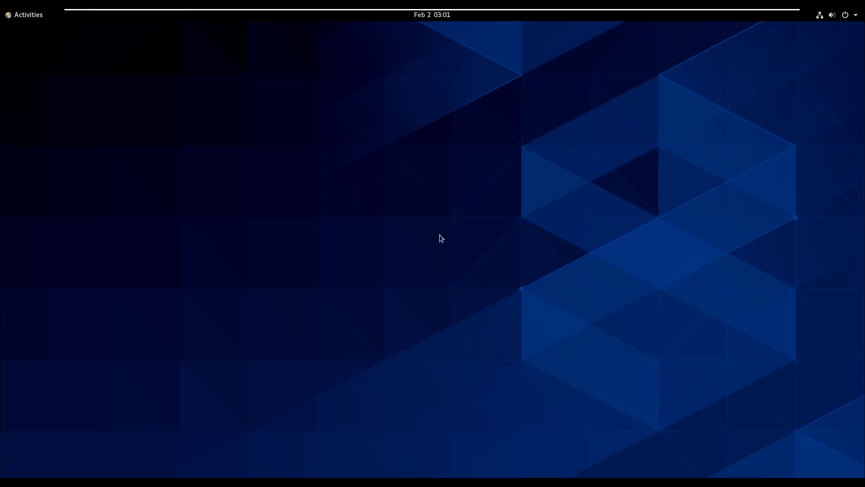
Complete the welcome setup with English (United States), the English (US) keyboard and Location Services on, skipping online accounts.
click(16, 15)
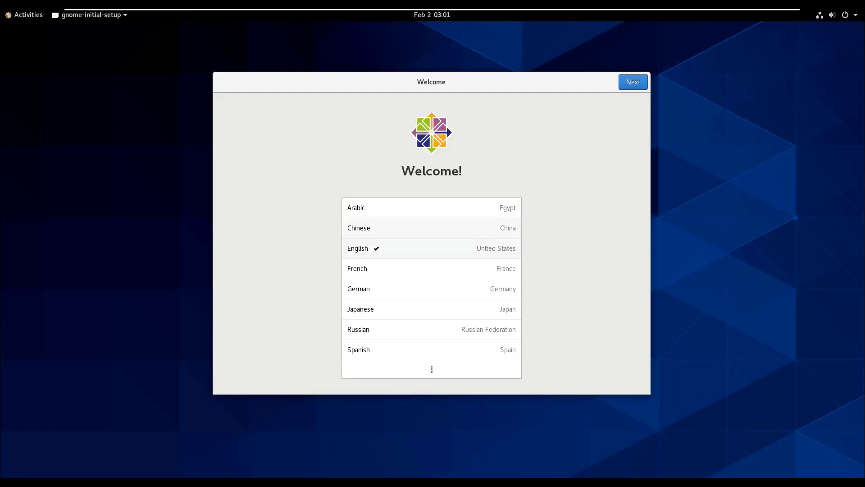
click(633, 82)
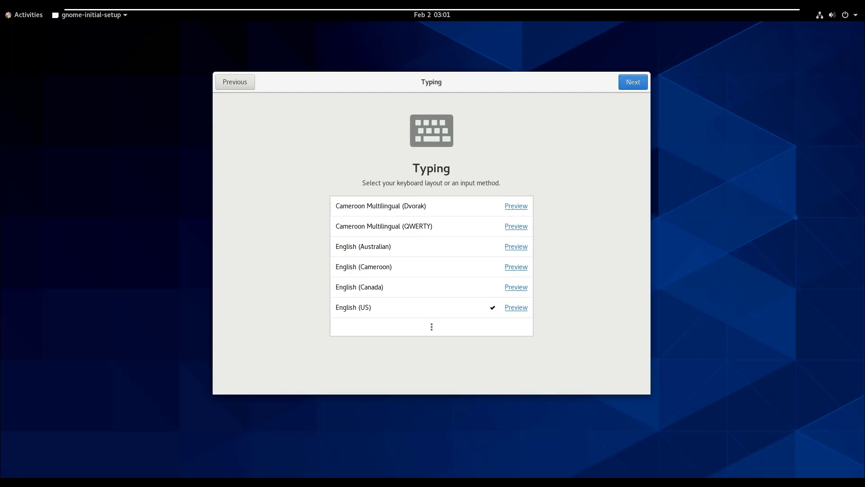
click(633, 82)
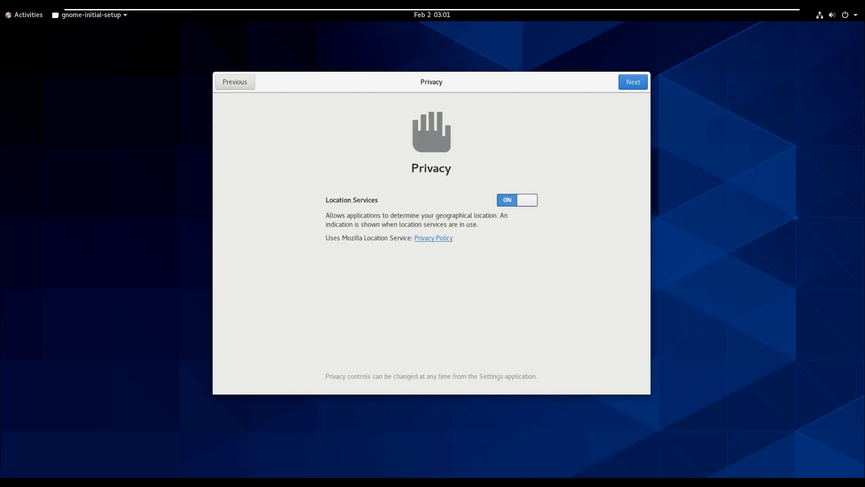
click(634, 82)
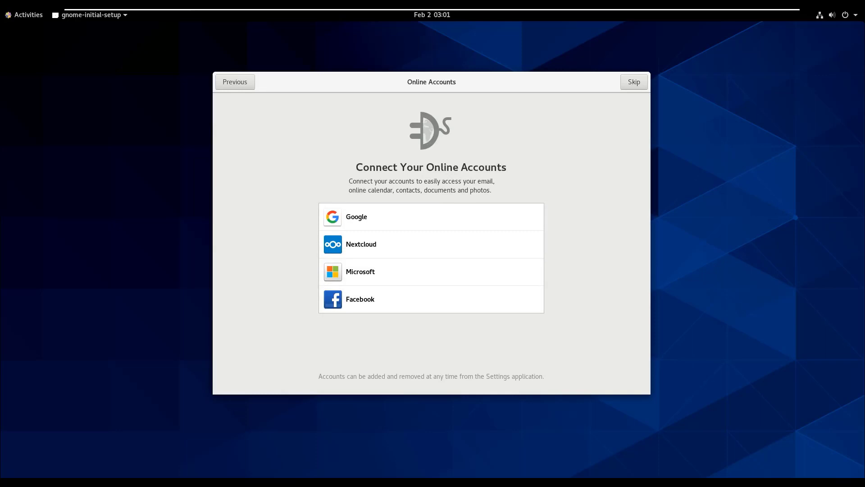
click(633, 83)
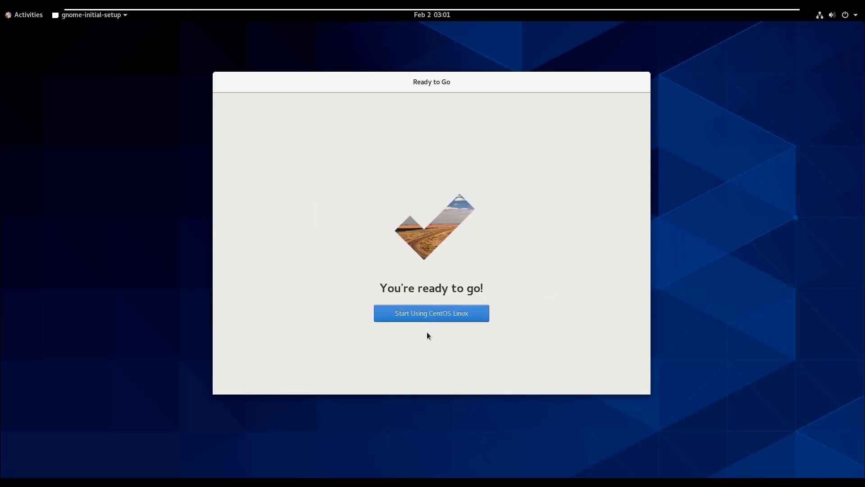
click(444, 318)
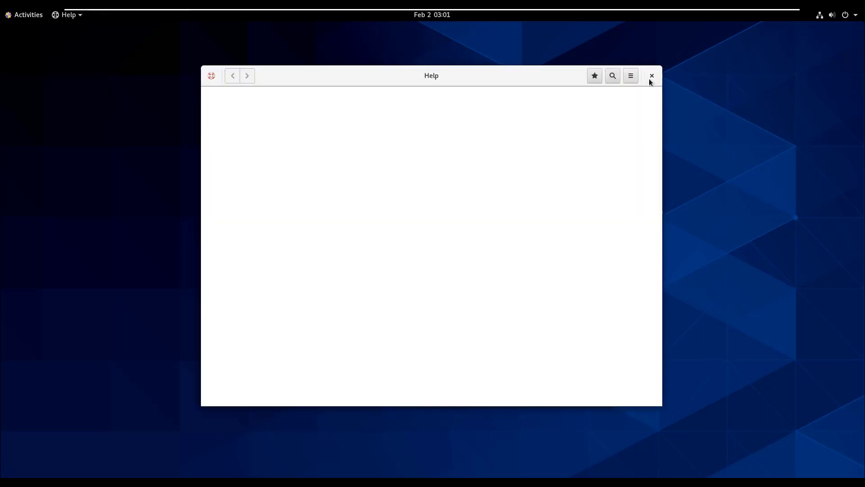
Close the Help window, and briefly view the Activities overview before returning to the empty desktop.
click(651, 76)
click(28, 15)
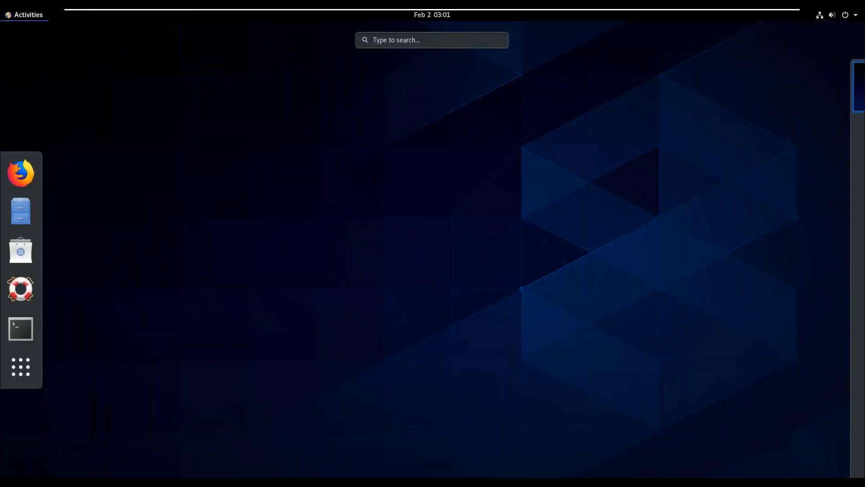
click(387, 186)
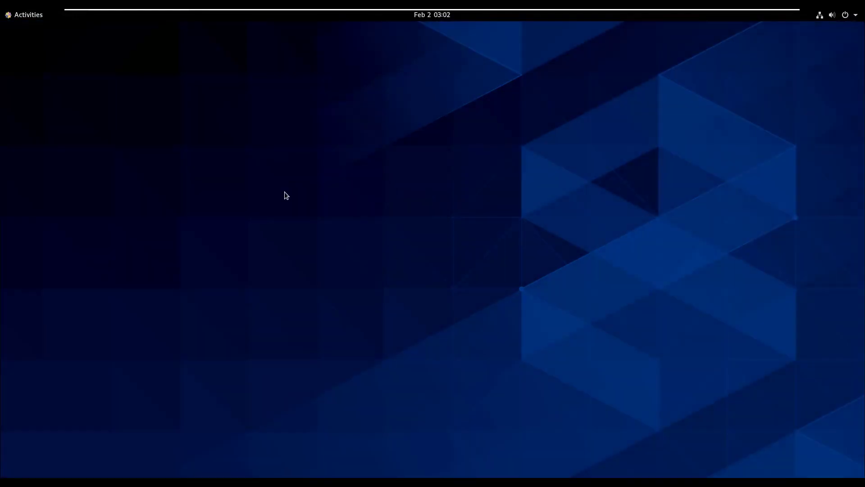